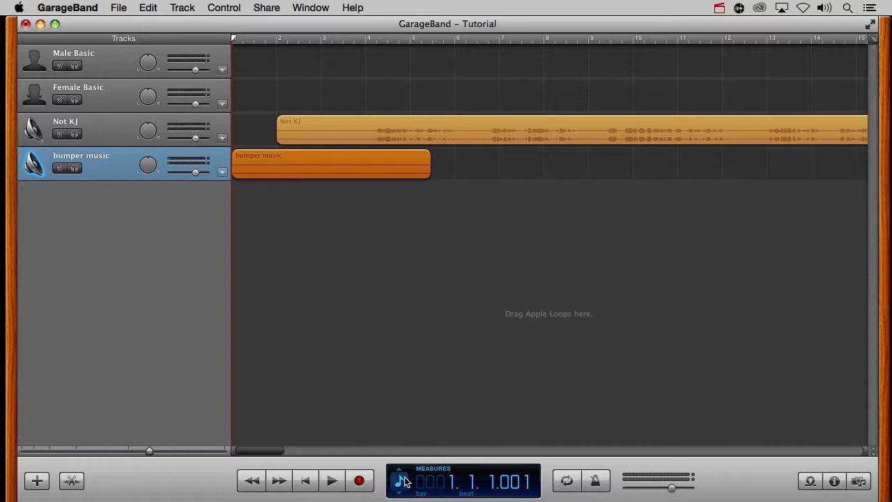
# - Switch the project's position display and timeline ruler from measures to time
pyautogui.click(403, 481)
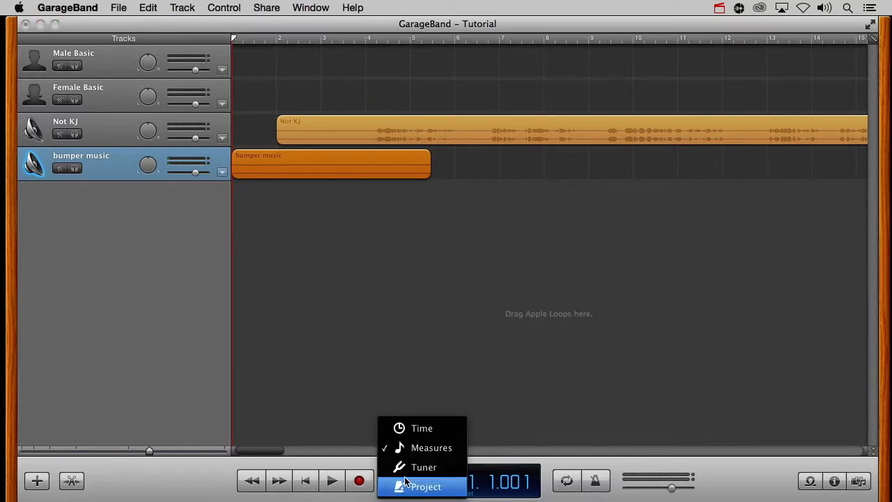
pyautogui.click(433, 436)
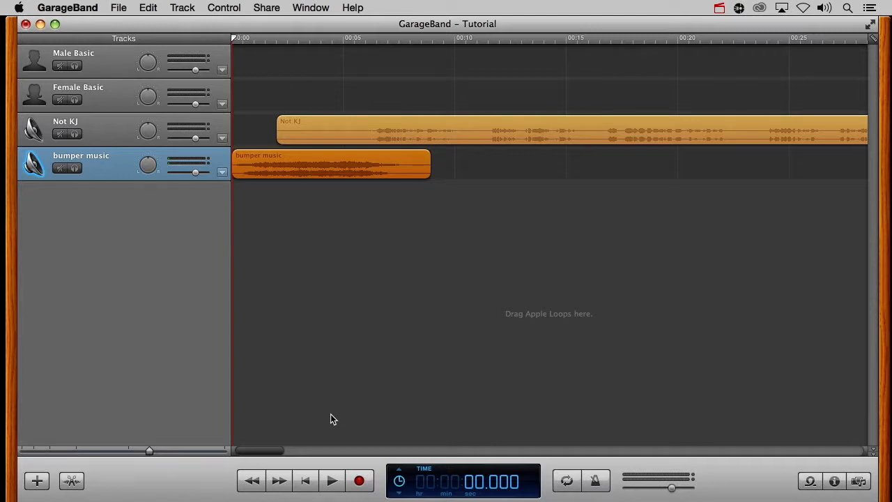
# - Rename the "bumper music" track as "Intro Music" and the "Not KJ" track as "Narration"
pyautogui.doubleClick(105, 157)
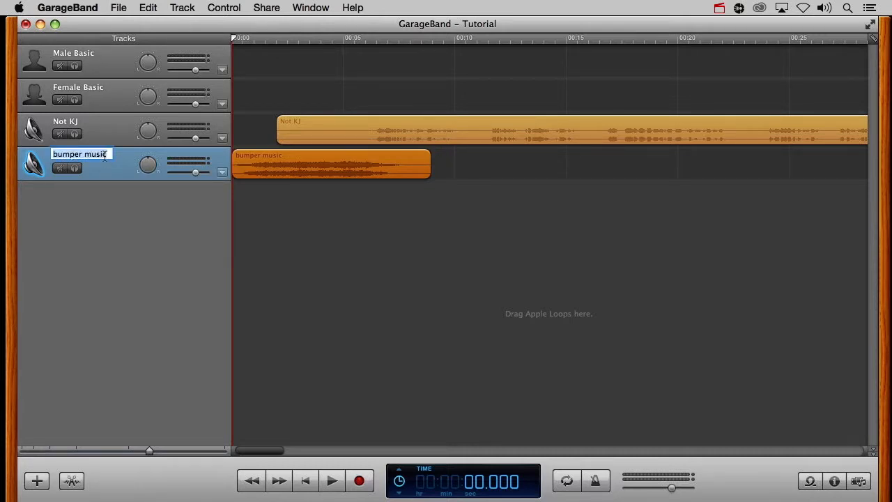
pyautogui.press('BackSpace')
pyautogui.write('Intro Music')
pyautogui.press('Return')
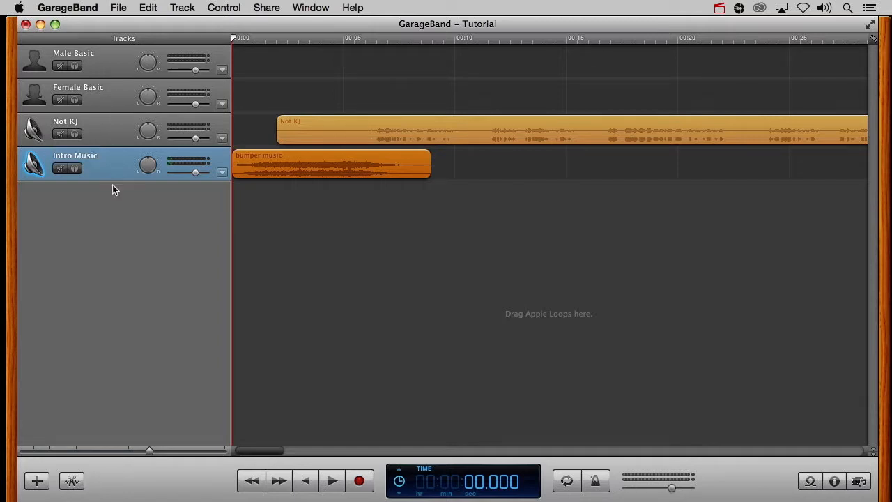
pyautogui.click(109, 138)
pyautogui.write('Narration')
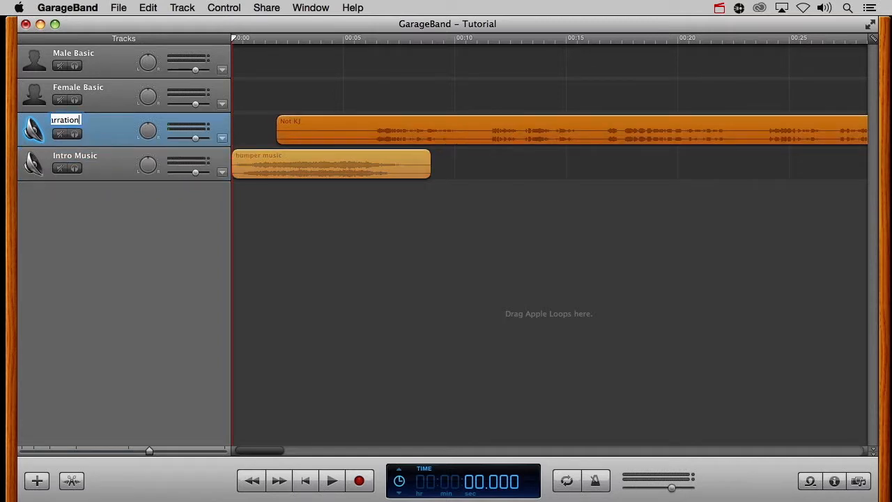
pyautogui.press('Return')
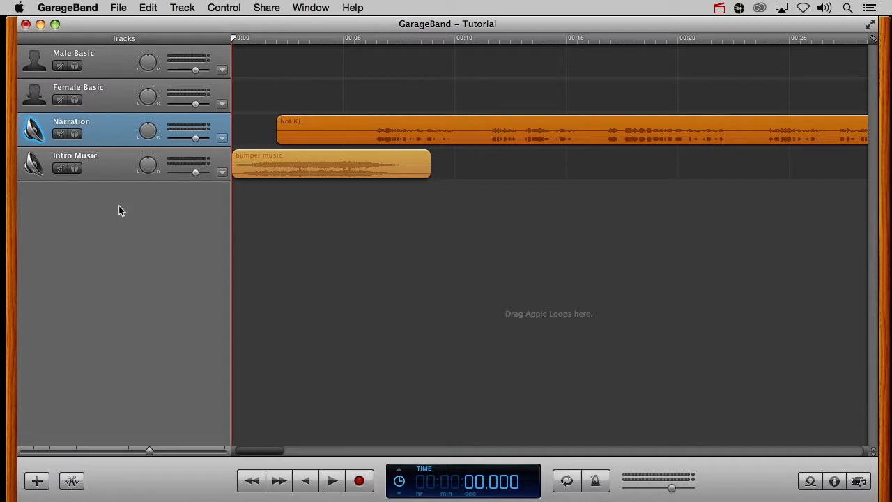
# - Delete the empty Female Basic and Male Basic tracks
pyautogui.click(129, 99)
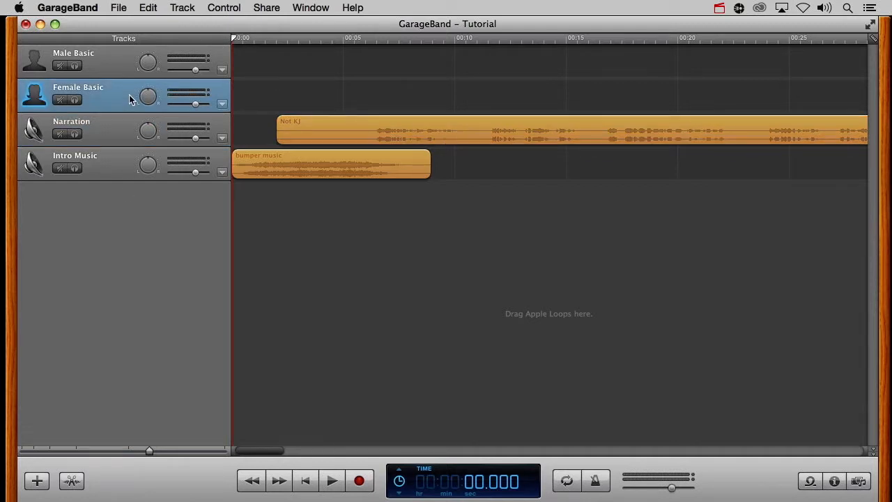
pyautogui.click(182, 7)
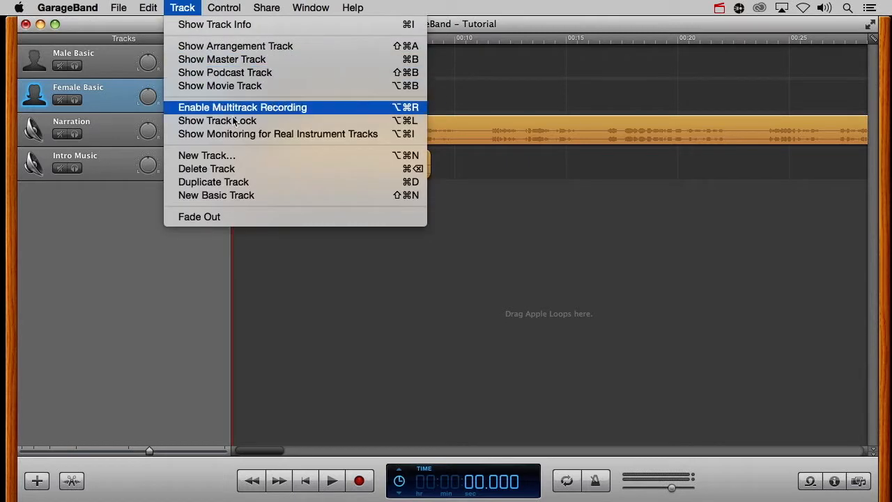
pyautogui.click(243, 169)
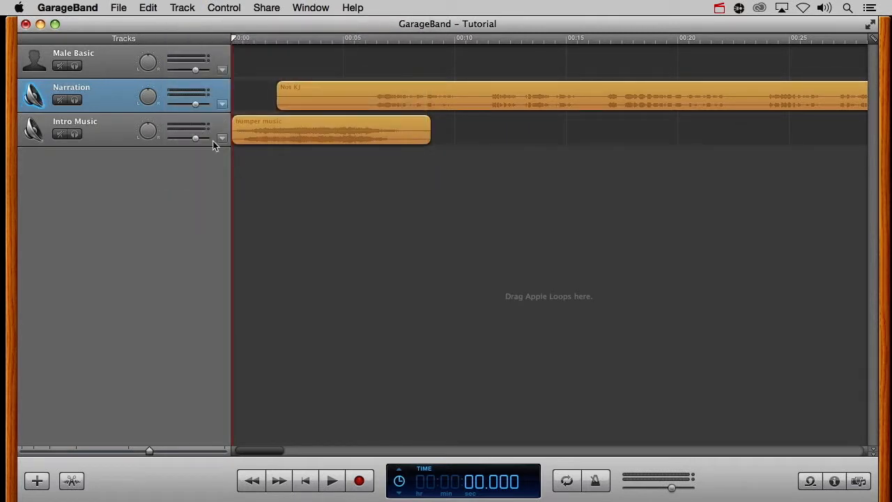
pyautogui.click(189, 56)
pyautogui.click(181, 9)
pyautogui.click(251, 170)
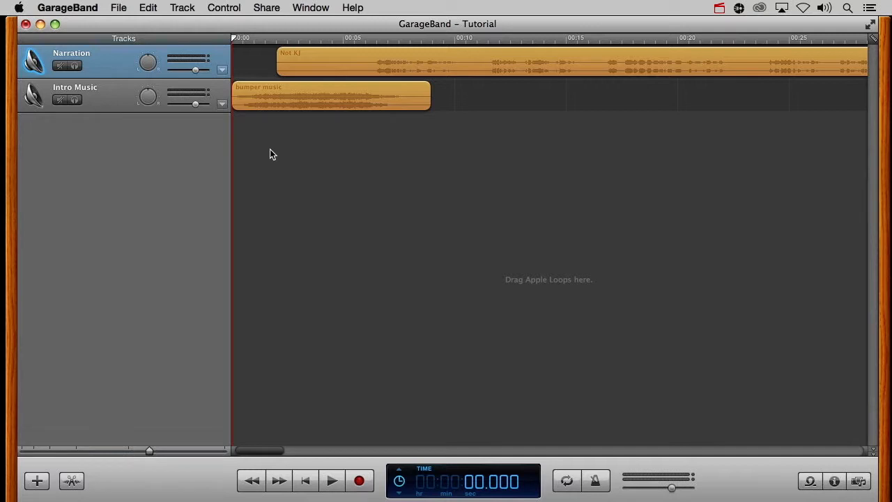
# - Move the Narration region later so it starts at about 9 seconds, just after the bumper music region ends
pyautogui.click(313, 61)
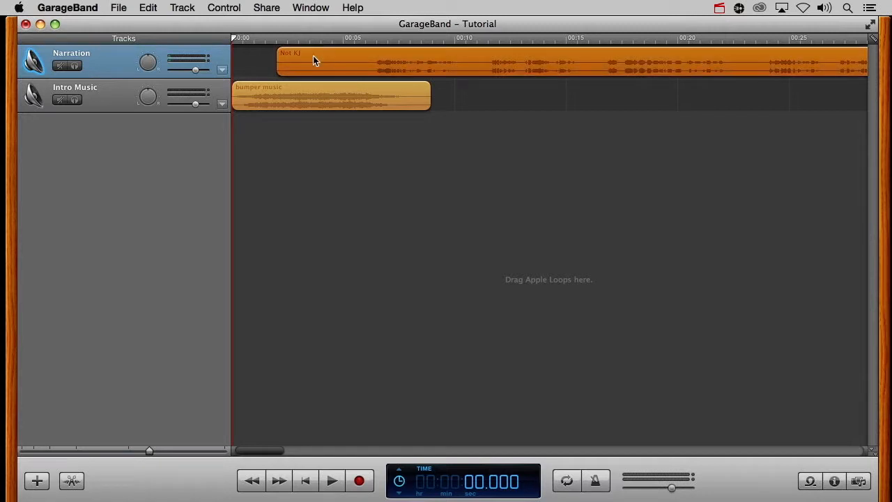
pyautogui.moveTo(313, 60); pyautogui.dragTo(470, 65)
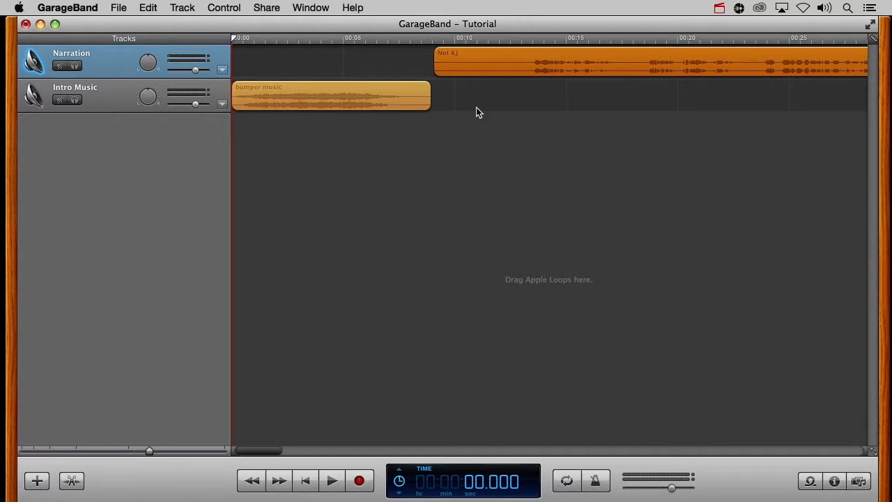
pyautogui.click(410, 101)
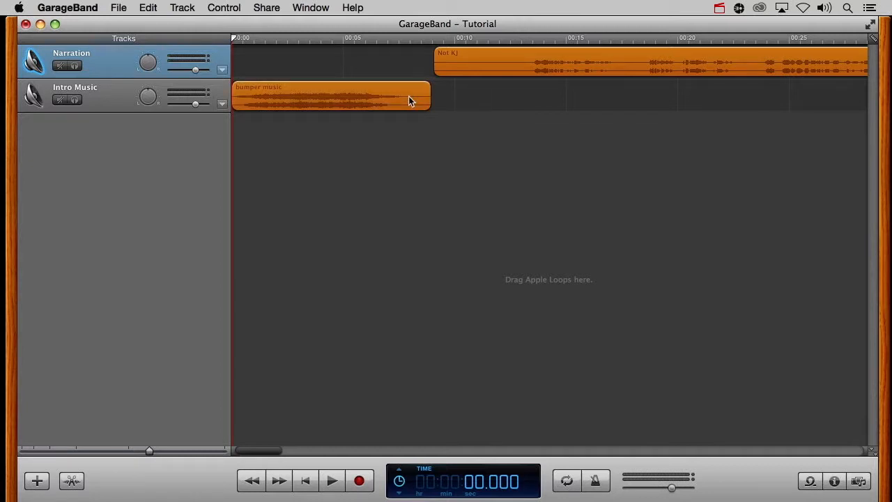
pyautogui.moveTo(408, 97)
pyautogui.mouseDown()
pyautogui.moveTo(530, 97)
pyautogui.moveTo(399, 100)
pyautogui.mouseUp()
pyautogui.click(406, 120)
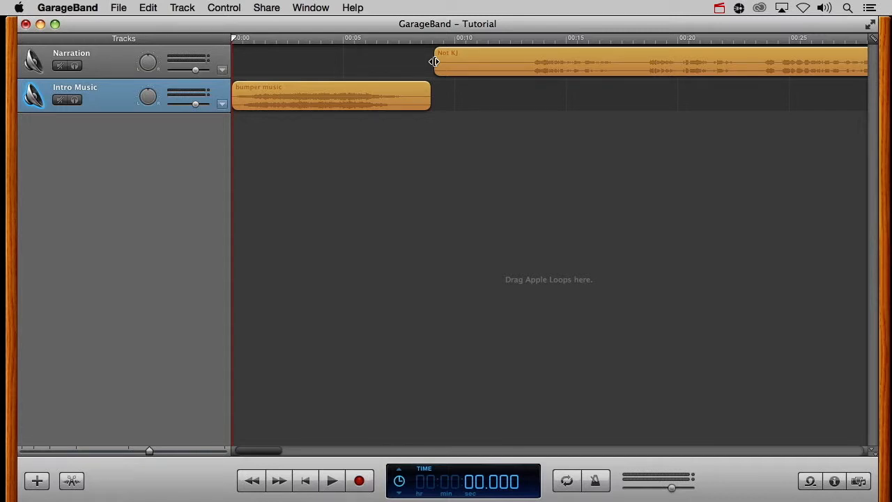
# - Trim the Narration region's start to about 13 seconds, then shift it earlier to about 7.7 seconds, overlapping the end of the bumper music
pyautogui.moveTo(435, 62); pyautogui.dragTo(500, 90)
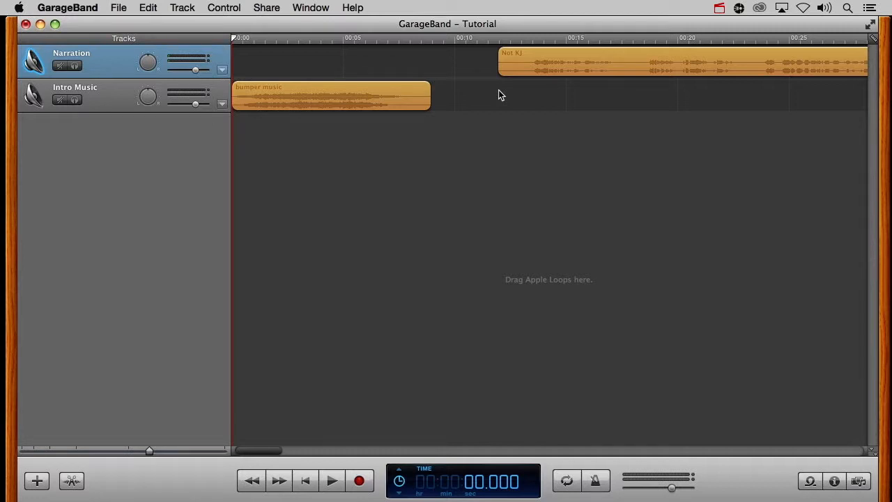
pyautogui.moveTo(499, 65); pyautogui.dragTo(457, 65)
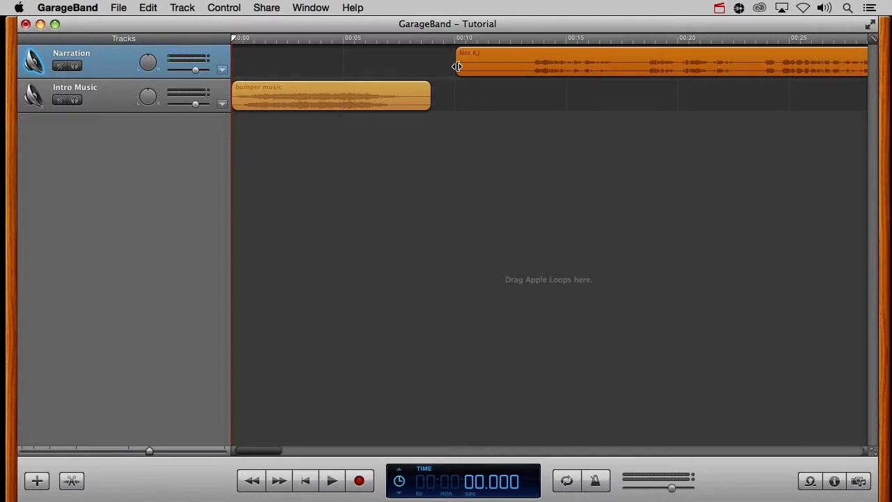
pyautogui.moveTo(454, 71); pyautogui.dragTo(529, 73)
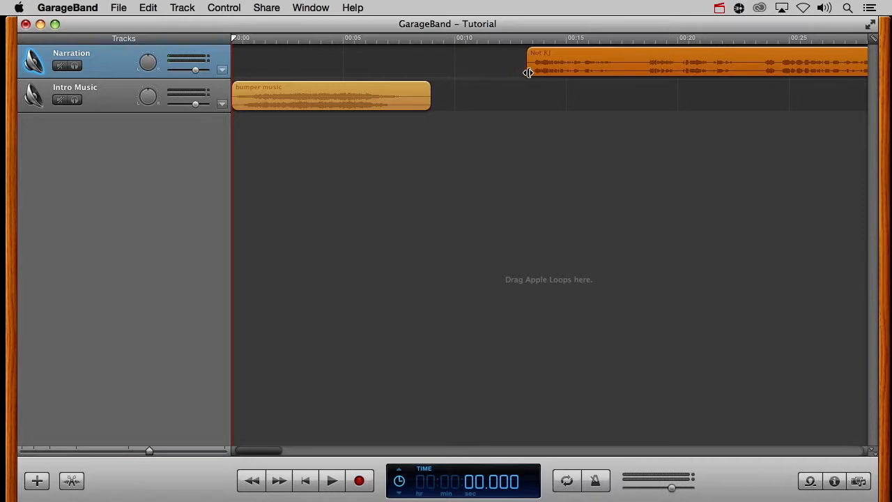
pyautogui.click(617, 110)
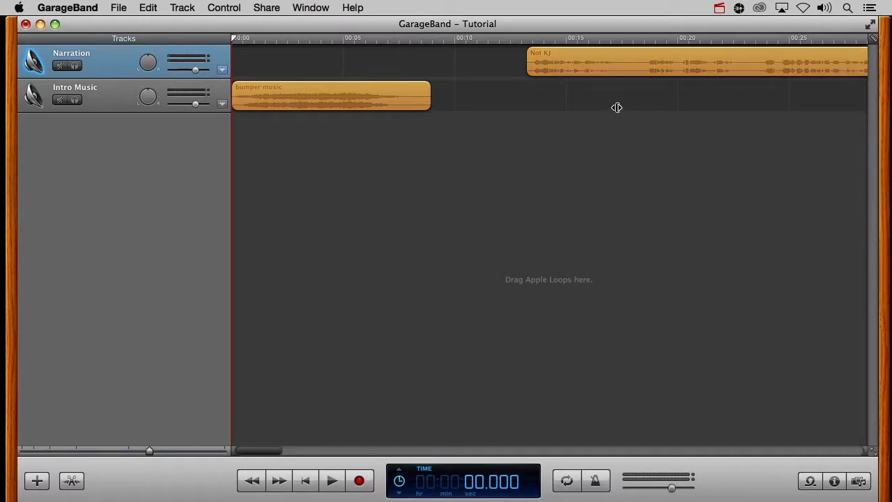
pyautogui.moveTo(622, 61); pyautogui.dragTo(497, 70)
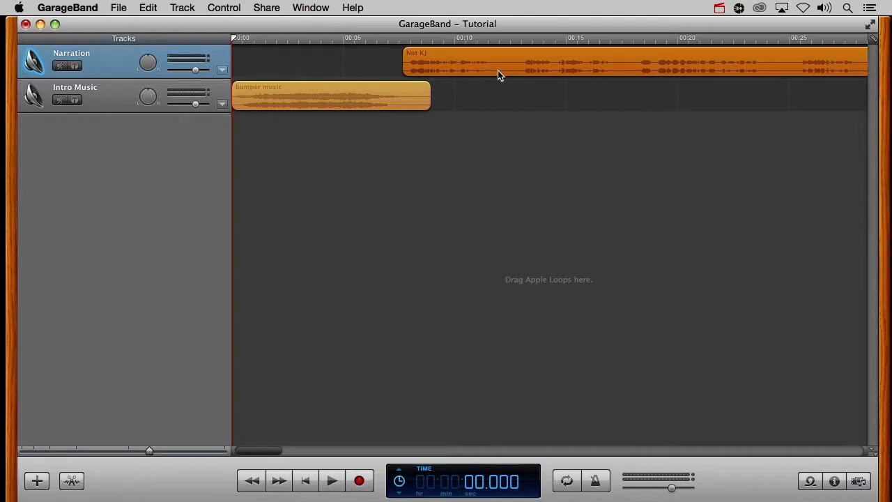
pyautogui.click(512, 121)
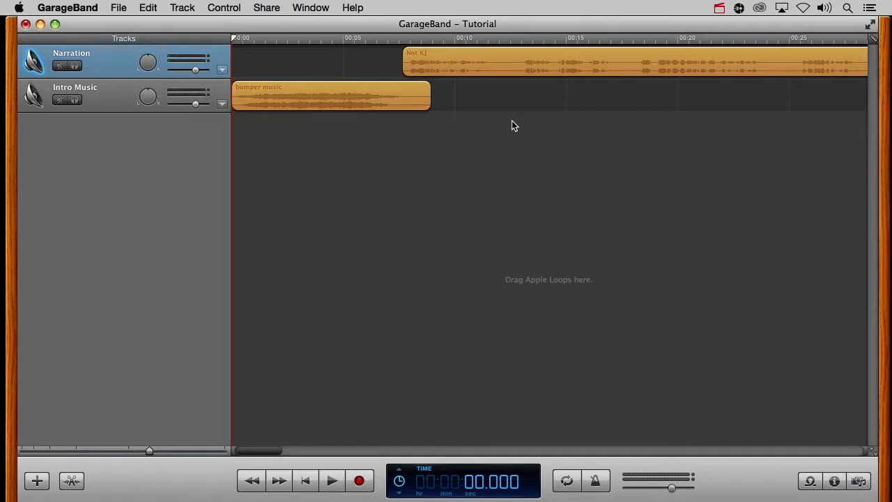
# - Play the narration from about 25 seconds to about 37 seconds to listen for a section to cut
pyautogui.click(785, 41)
pyautogui.press('space')
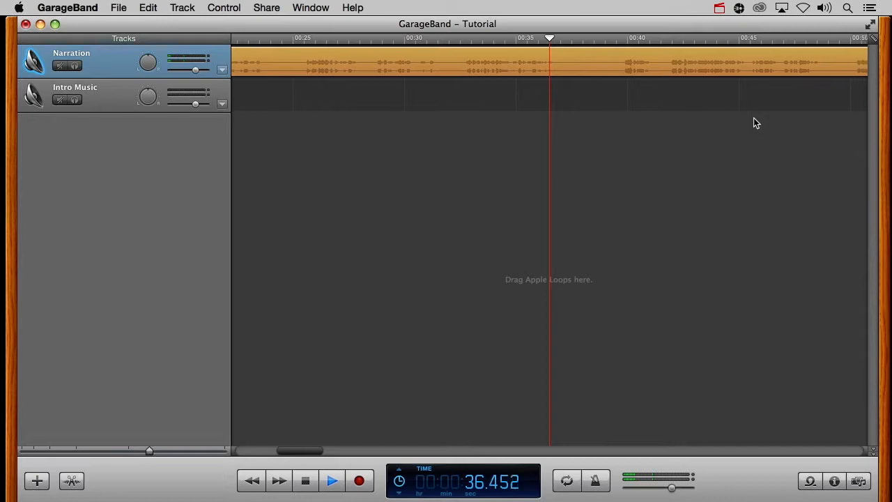
pyautogui.press('space')
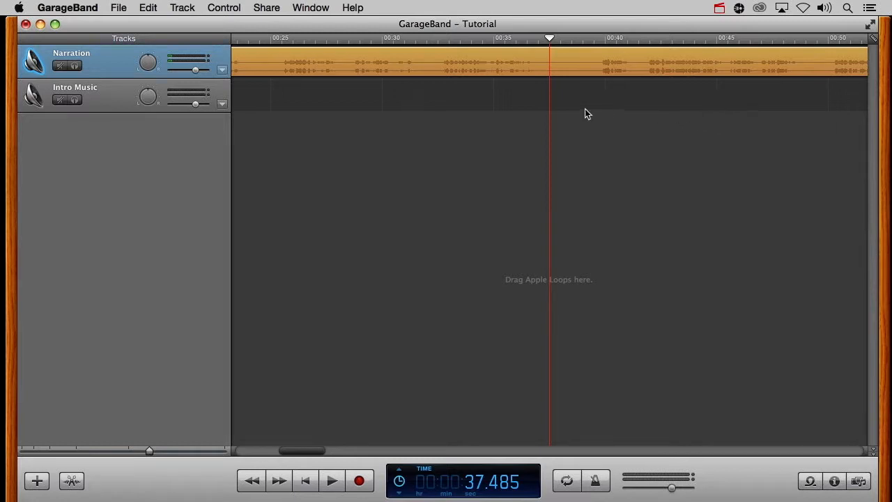
# - Split the Narration region at about 28.6 seconds
pyautogui.click(350, 40)
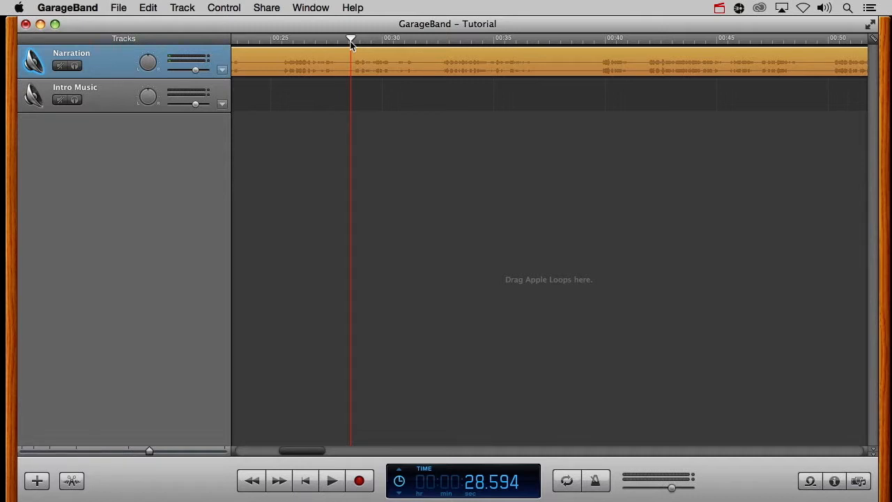
pyautogui.click(393, 57)
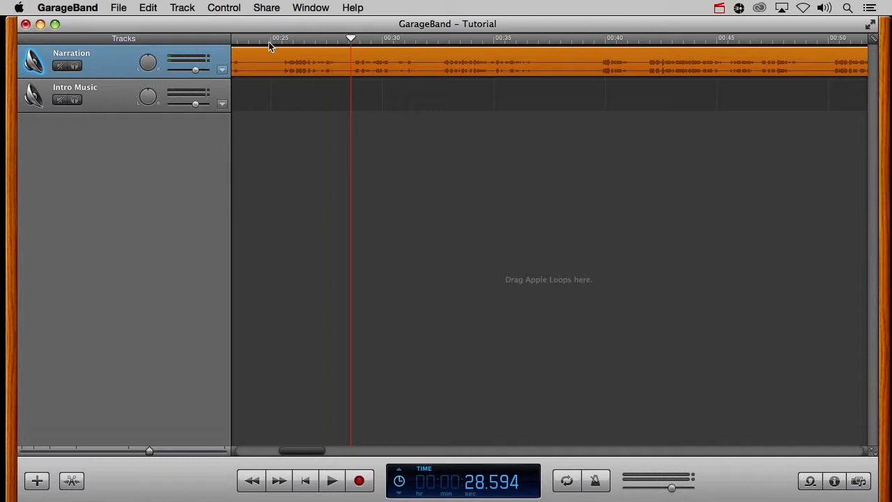
pyautogui.click(147, 8)
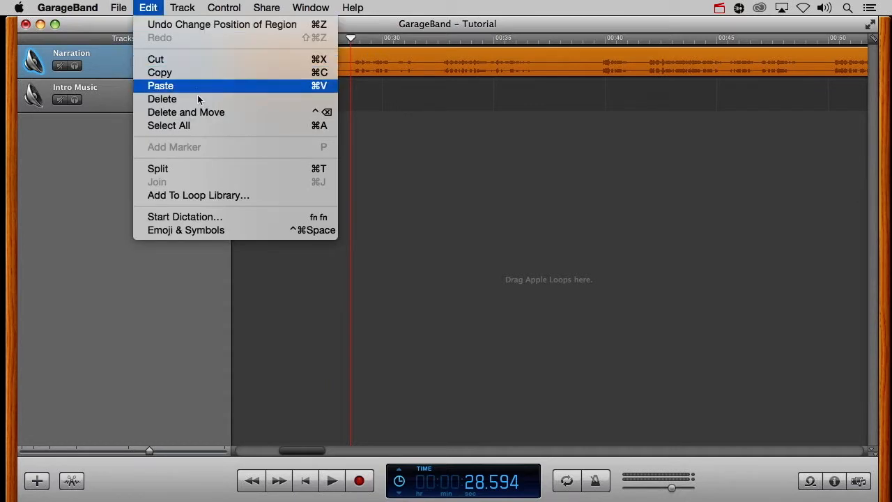
pyautogui.click(232, 169)
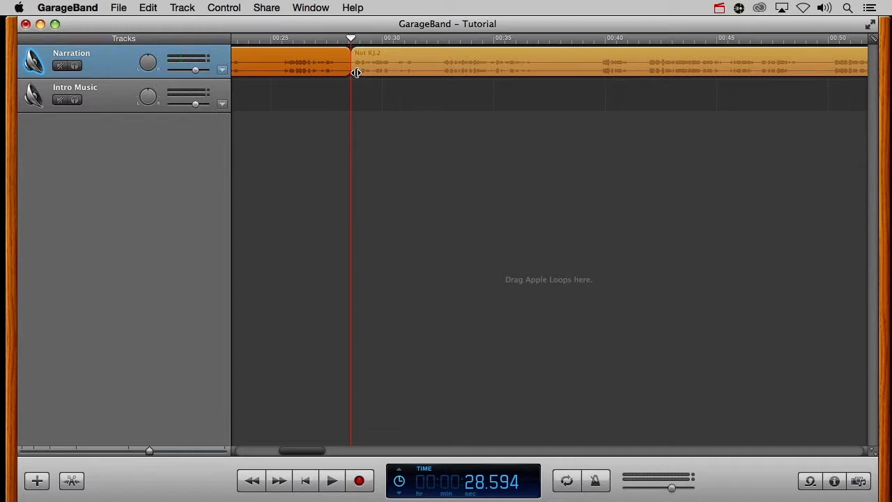
# - Trim the start of the second narration region to about 32.5 seconds and move it back against the end of the first region
pyautogui.moveTo(356, 73); pyautogui.dragTo(444, 73)
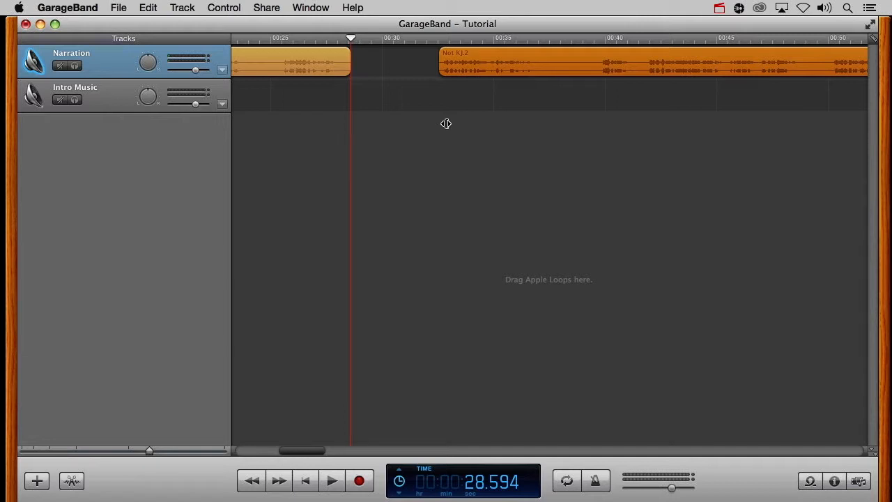
pyautogui.click(449, 113)
pyautogui.moveTo(523, 55); pyautogui.dragTo(424, 66)
# - Play the narration across the join between the two regions to check the edit
pyautogui.click(301, 39)
pyautogui.press('space')
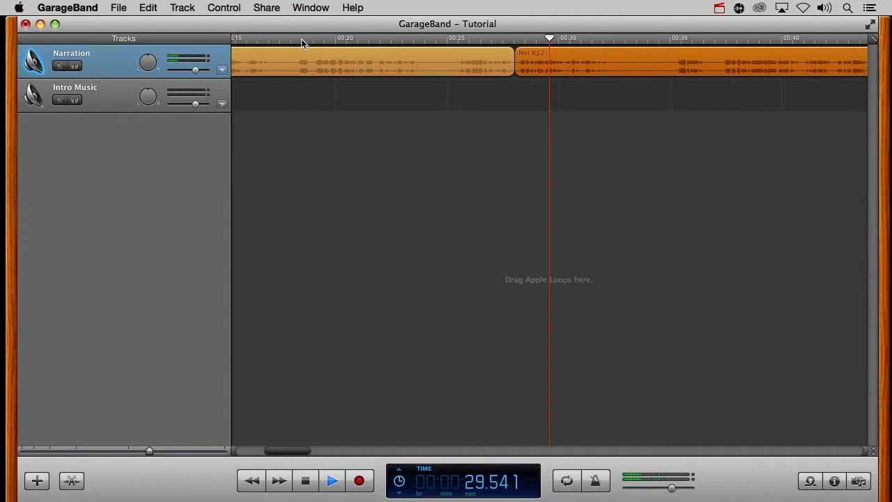
pyautogui.press('space')
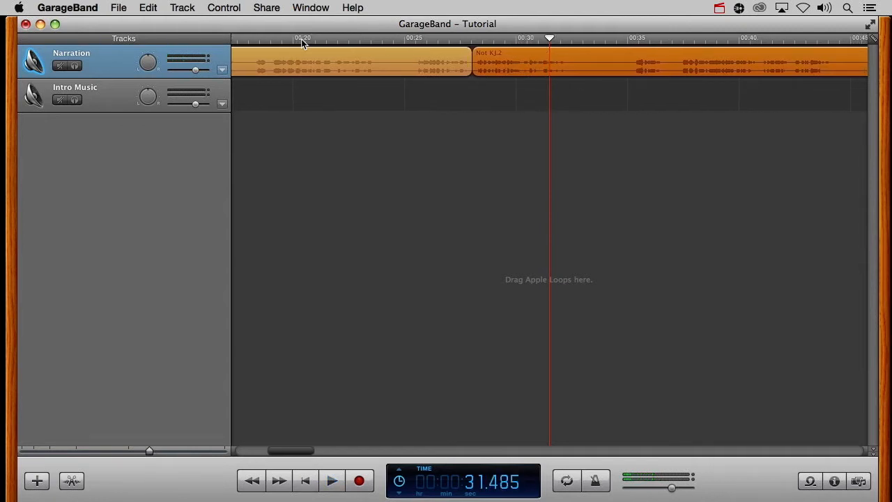
# - Shift the second narration region slightly later, extend the first region's end by about half a second, and close the remaining gap between them
pyautogui.moveTo(506, 54); pyautogui.dragTo(524, 51)
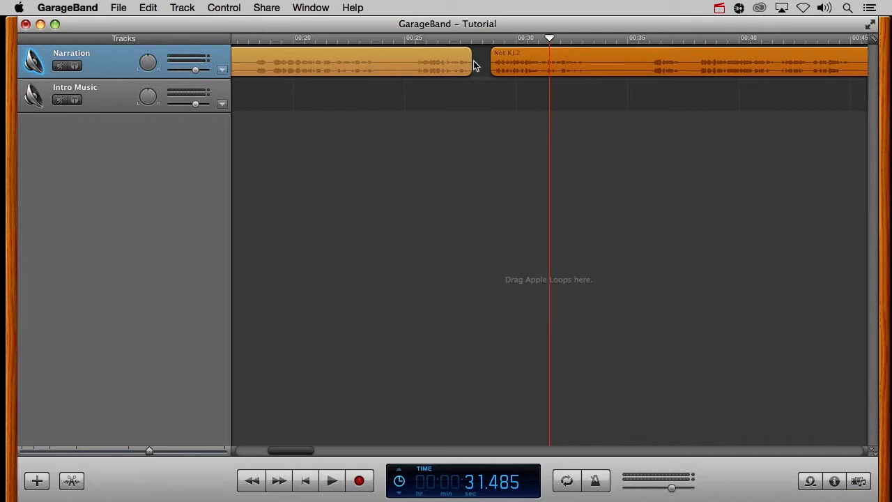
pyautogui.moveTo(471, 66); pyautogui.dragTo(483, 68)
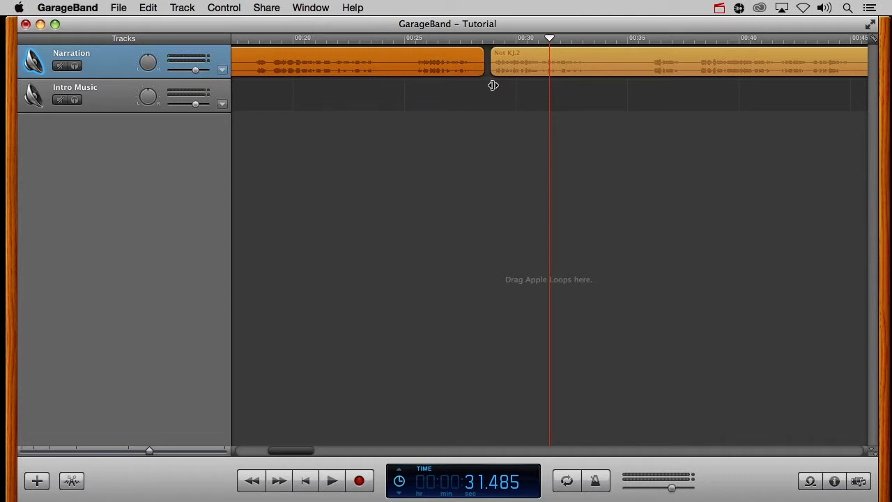
pyautogui.click(493, 85)
pyautogui.moveTo(531, 53); pyautogui.dragTo(524, 56)
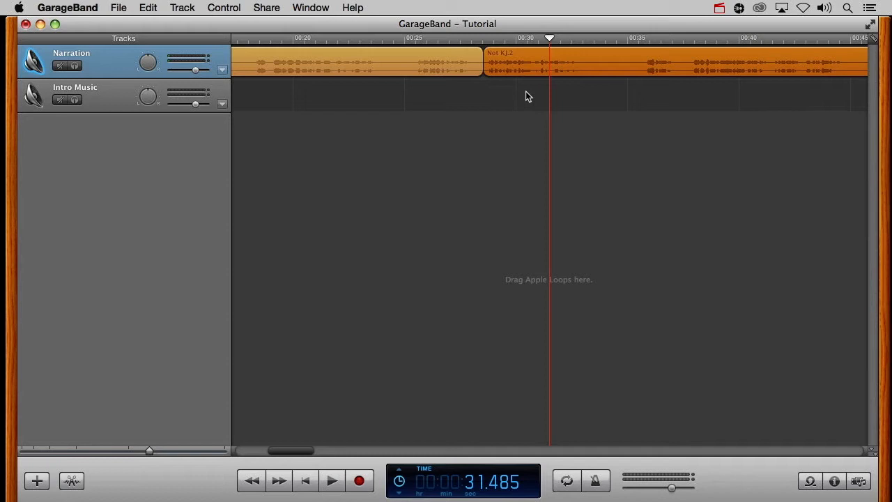
# - Play the project from the beginning to about 9.7 seconds to hear the intro music overlap the narration
pyautogui.press('Return')
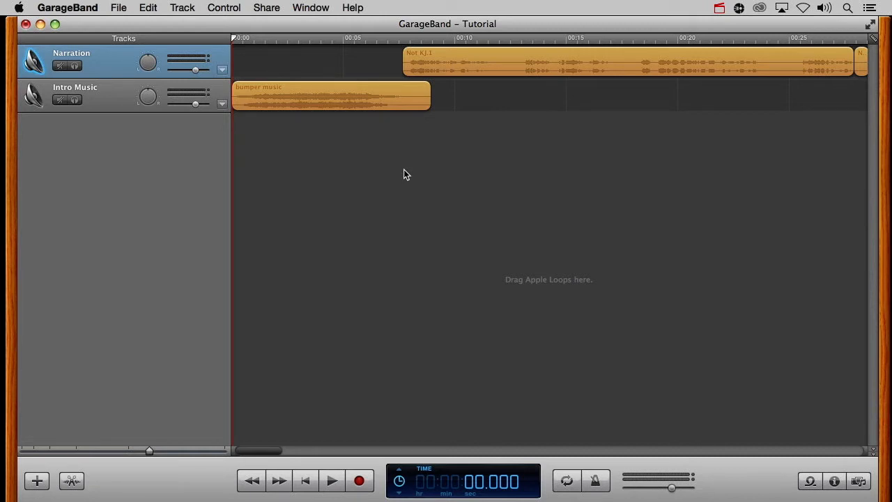
pyautogui.click(334, 479)
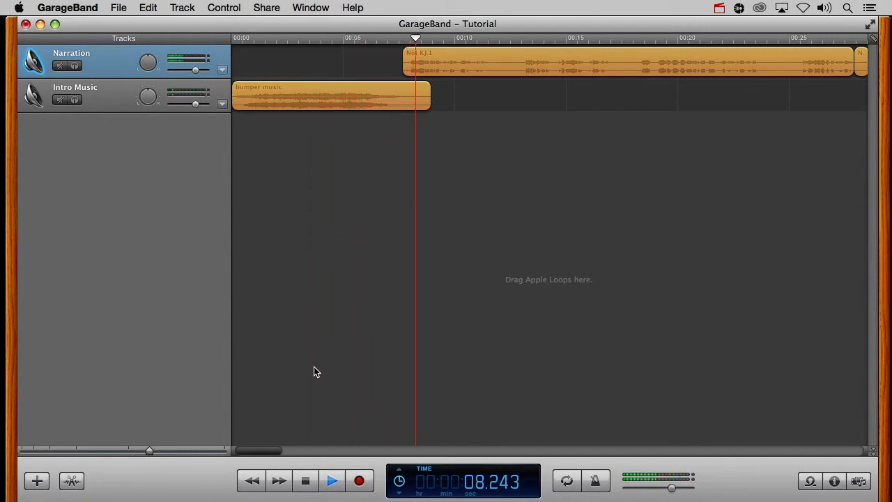
pyautogui.press('space')
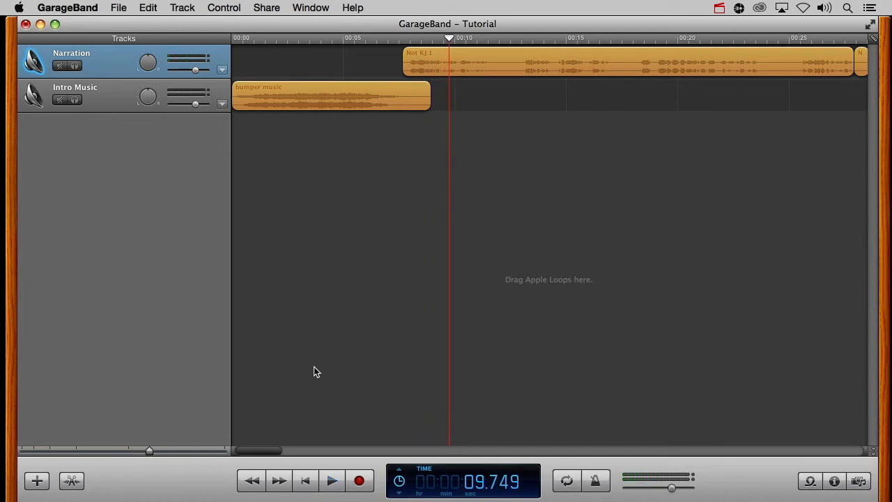
# - Lower the Intro Music track's overall volume slightly, then show its automation lane and enable the Track Volume curve
pyautogui.click(118, 98)
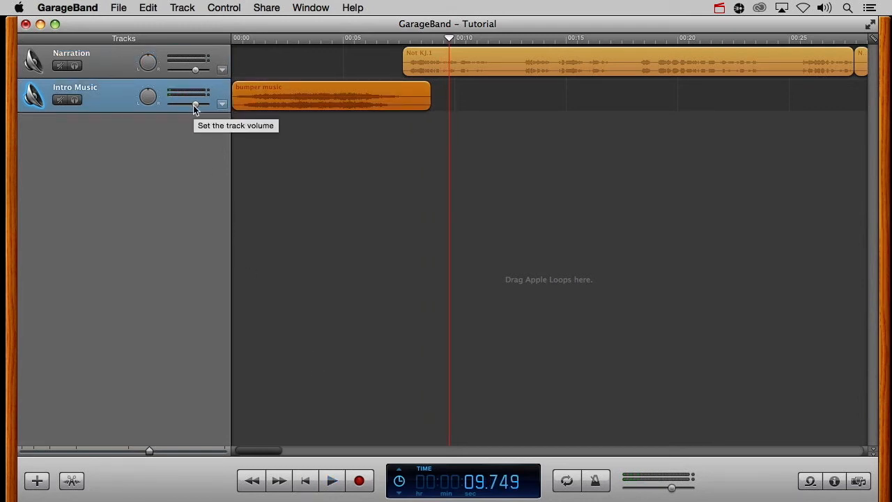
pyautogui.moveTo(195, 106); pyautogui.dragTo(183, 112)
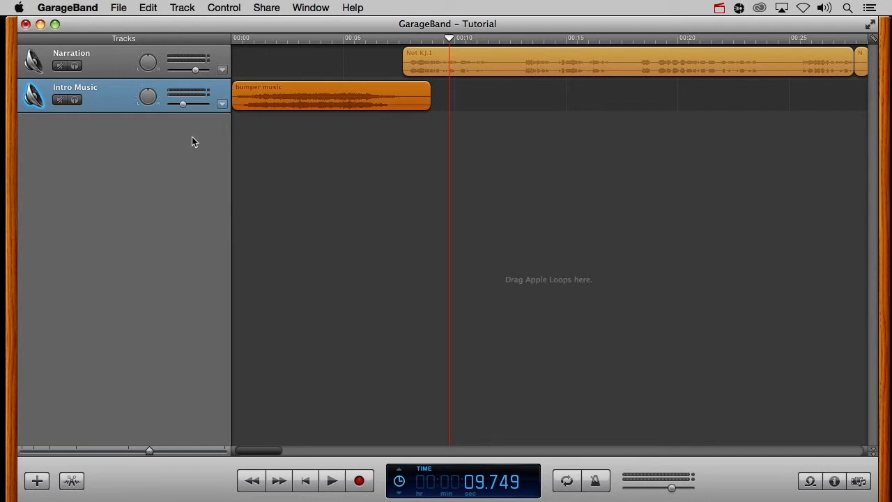
pyautogui.click(222, 104)
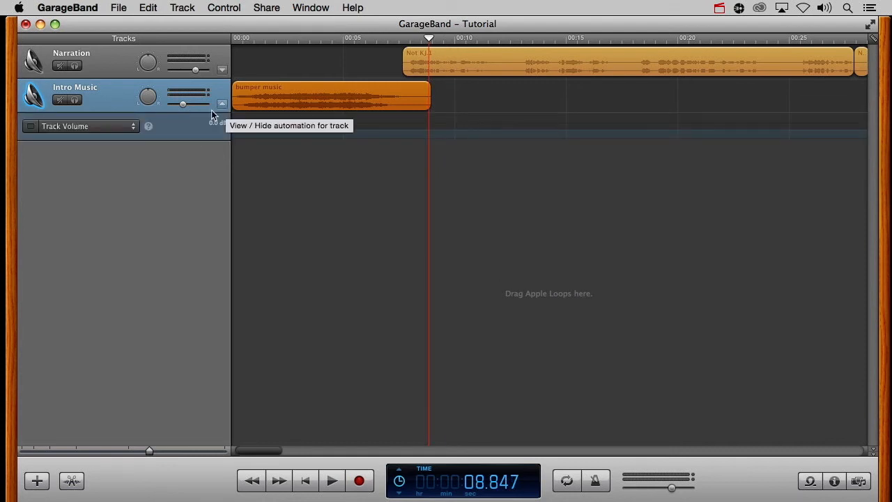
pyautogui.click(30, 127)
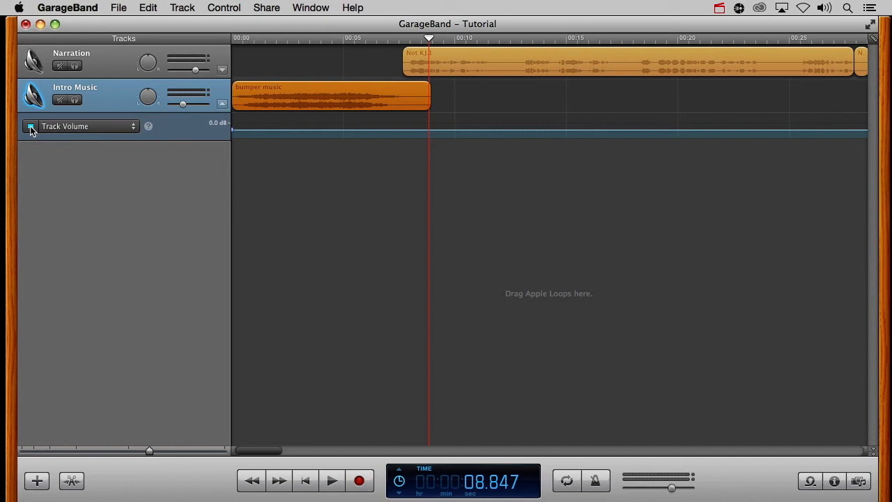
# - Fade the intro music down by adding volume points at about 3.6 and 8.1 seconds and lowering the second one
pyautogui.click(313, 131)
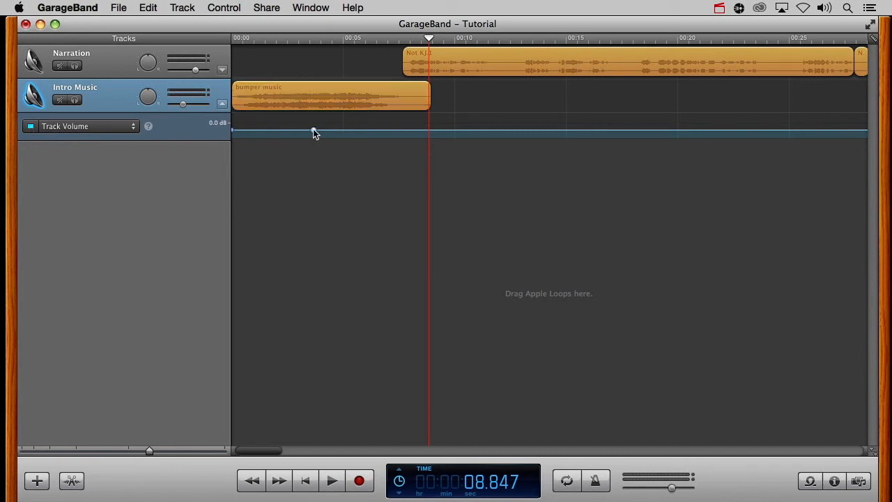
pyautogui.click(413, 131)
pyautogui.moveTo(413, 133); pyautogui.dragTo(415, 145)
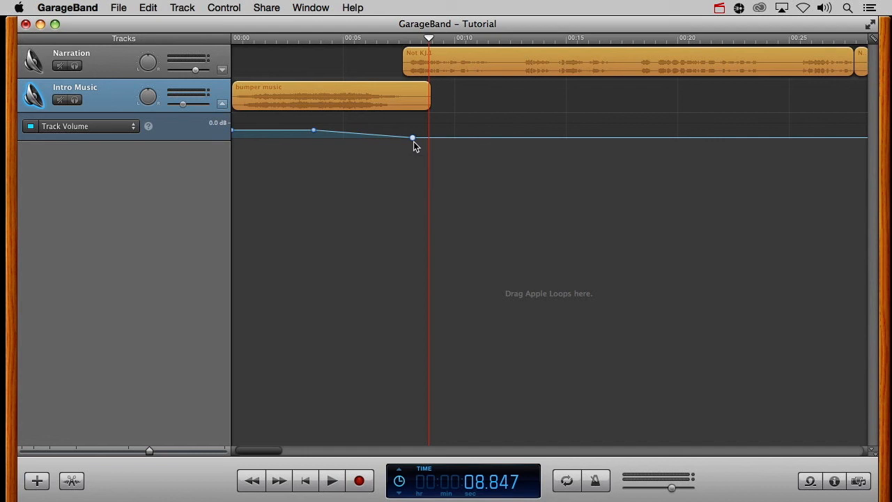